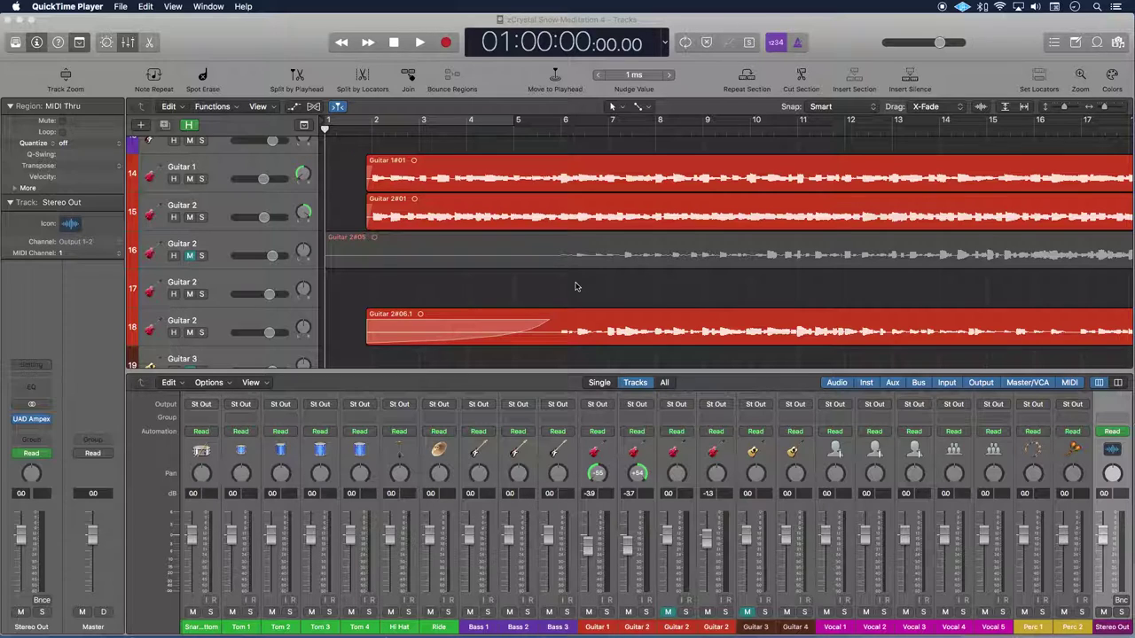
Step: Switch the control bar display to the Custom layout
left_click(545, 31)
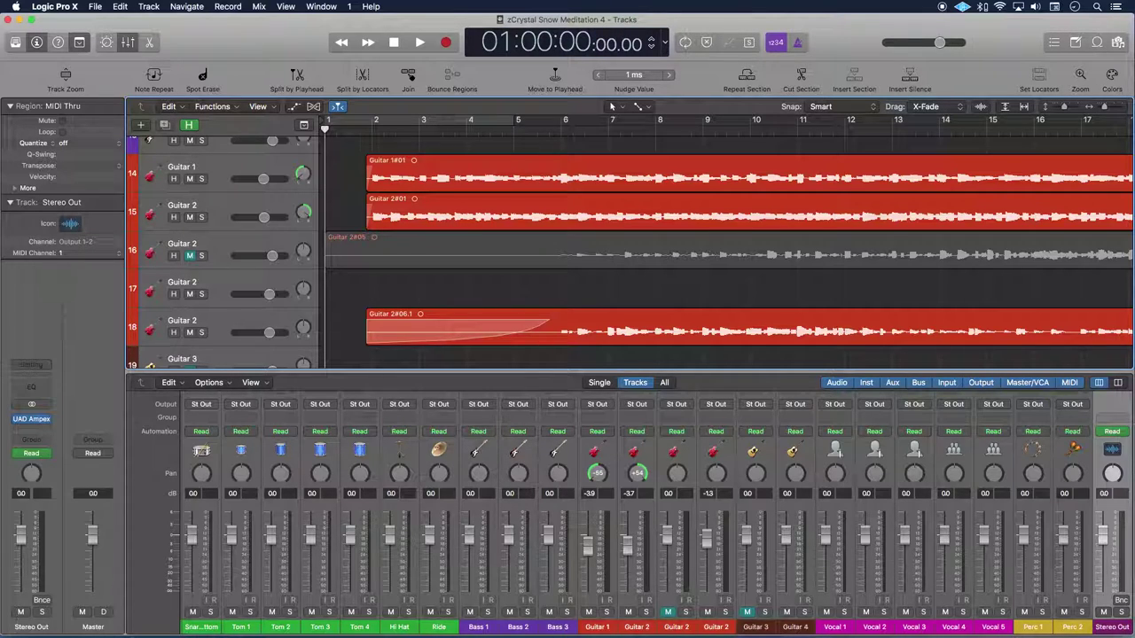
left_click(666, 45)
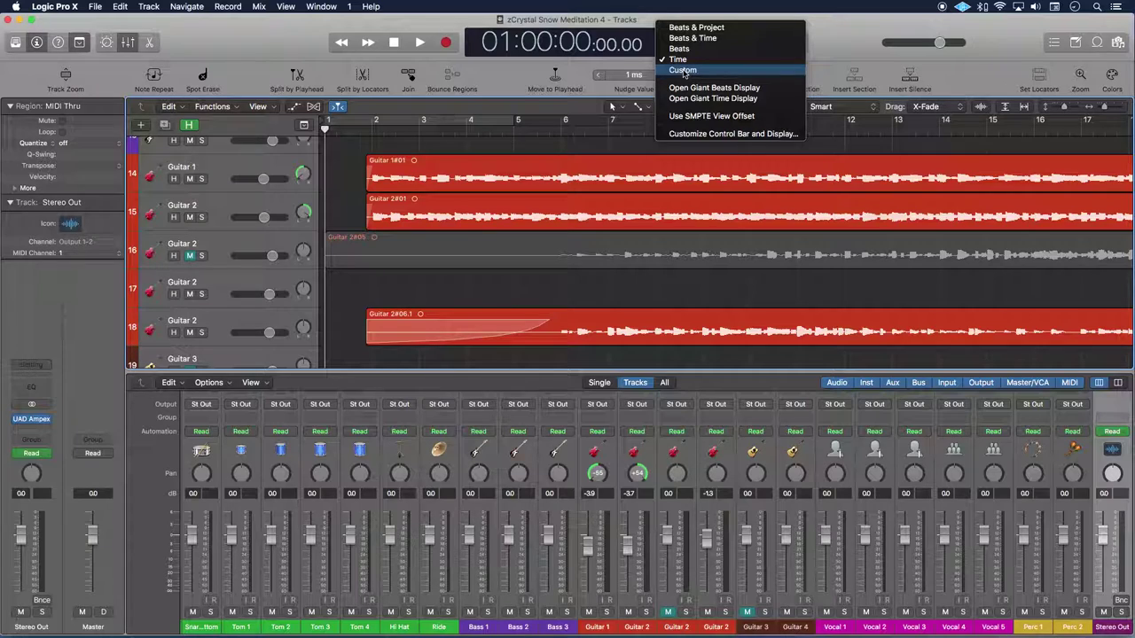
left_click(683, 71)
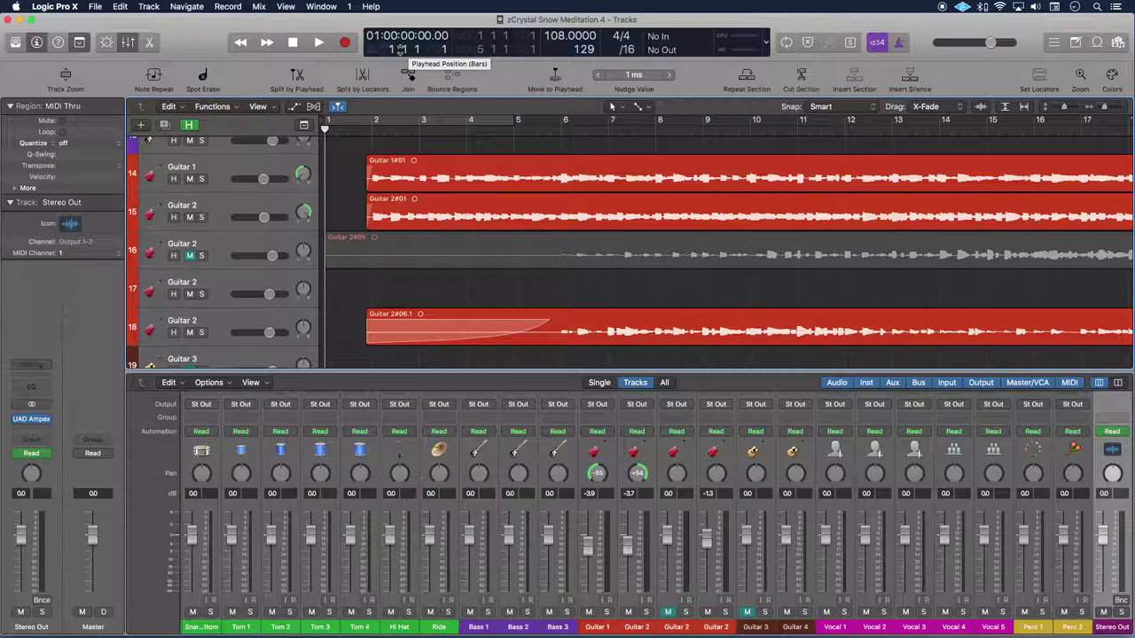
Step: Position the playhead just before the opening Guitar 1 and Guitar 2 regions, at 1 4 2 201
left_click_drag(324, 131, 362, 131)
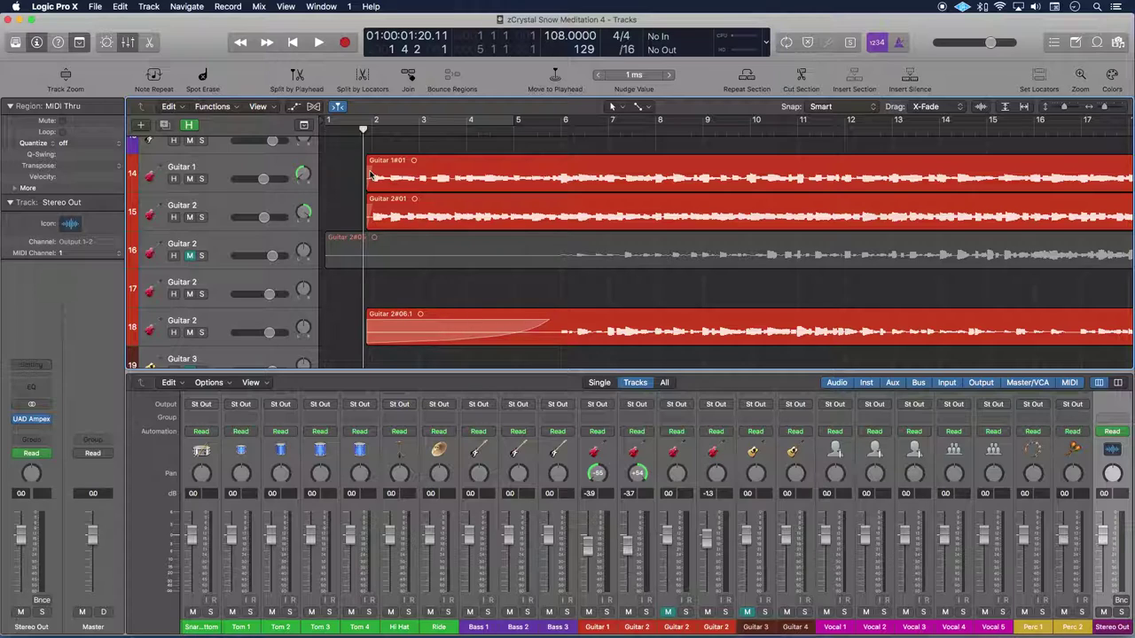
left_click_drag(362, 130, 363, 131)
key("super+Right")
key("super+Right")
key("super+Right")
key("super+Right")
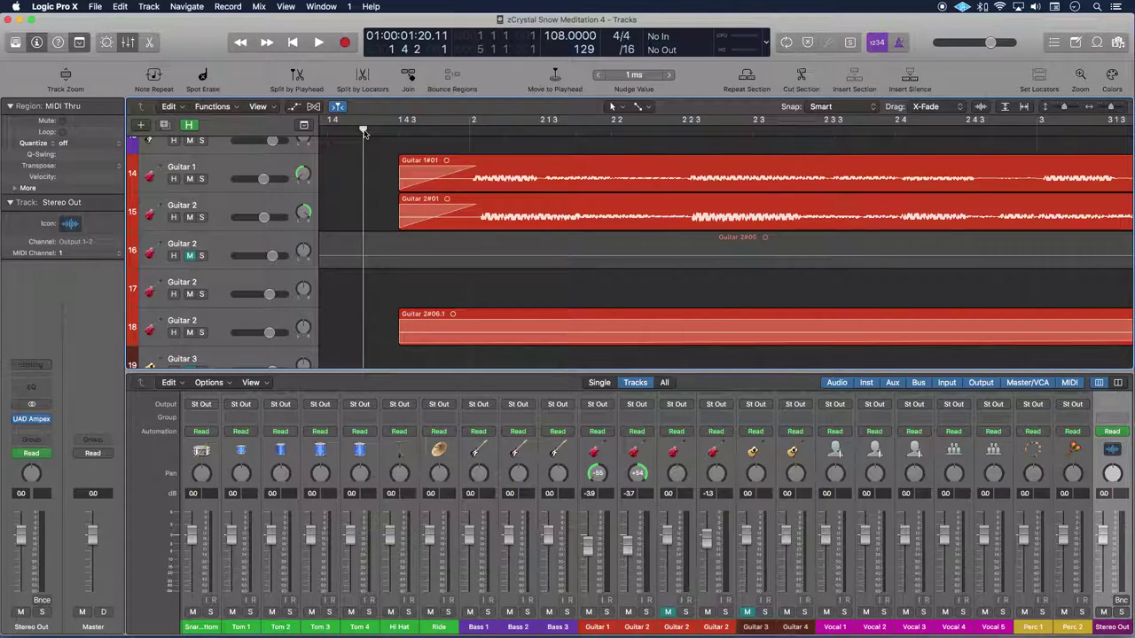
left_click_drag(363, 129, 391, 129)
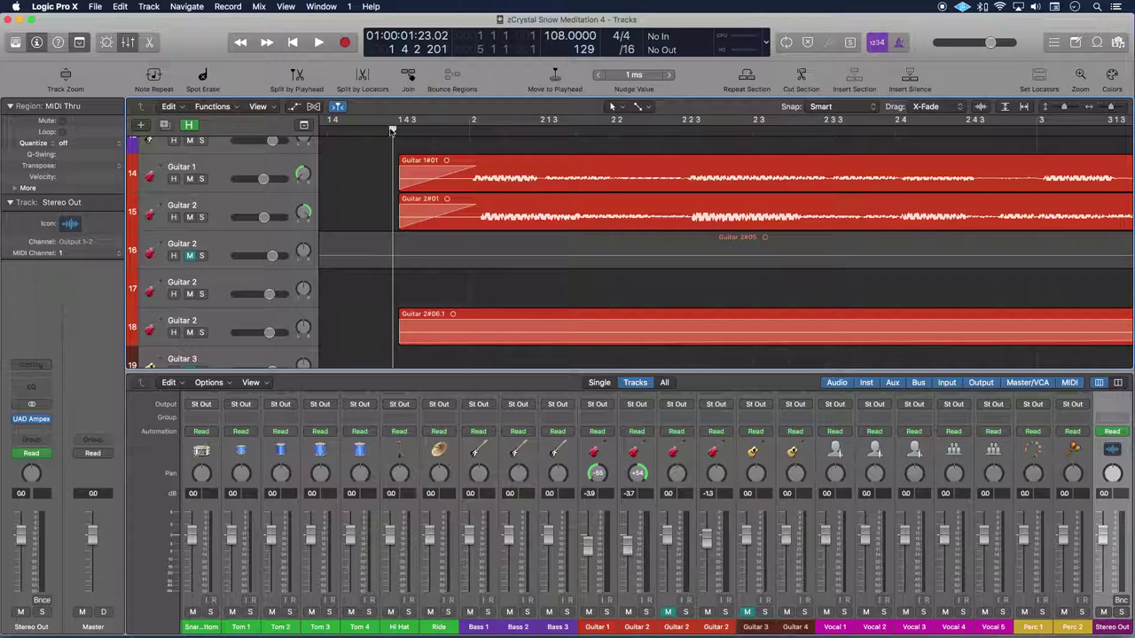
key("super+Left")
key("super+Left")
key("super+Left")
key("super+Left")
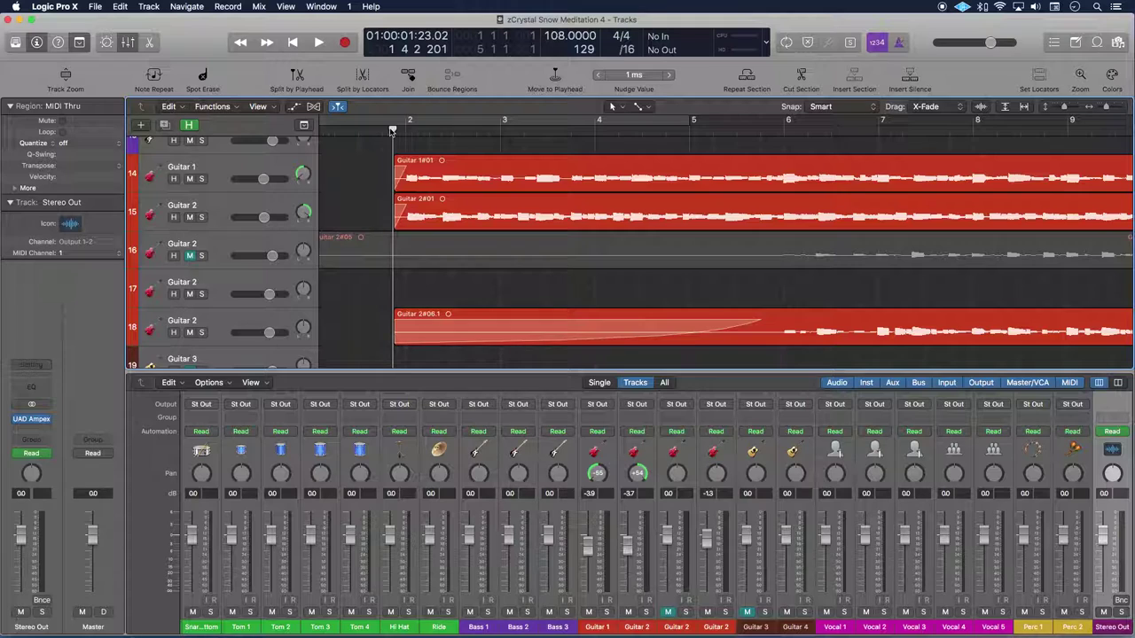
key("super+Left")
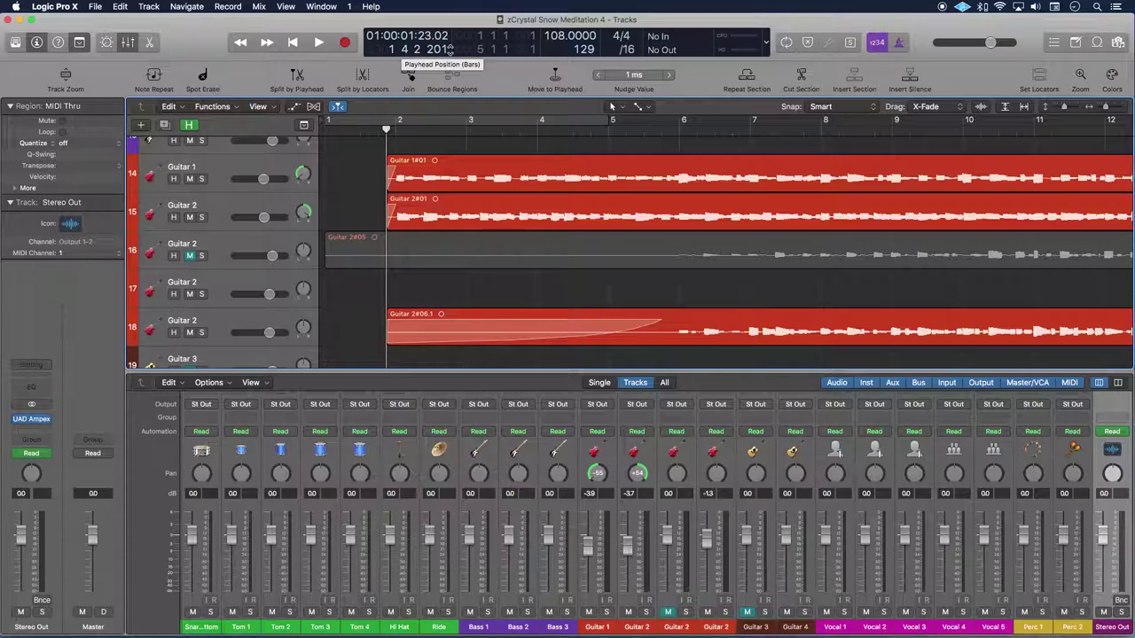
Step: Open the project note pad and write "Begin: 1 4 2 201" with "End:" on the line below
left_click(1076, 42)
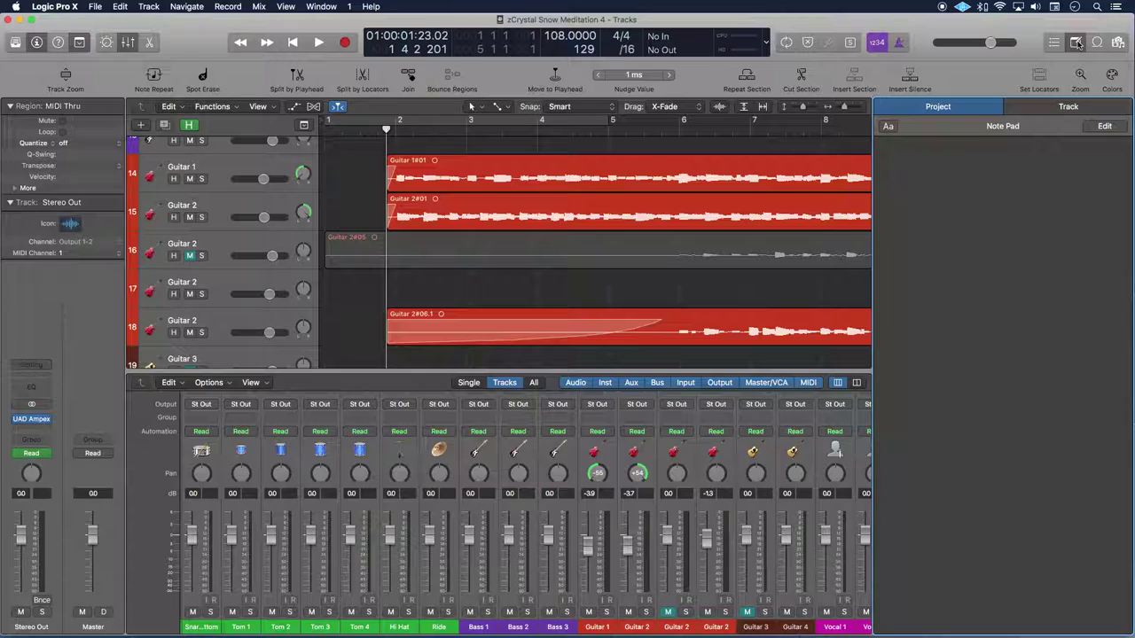
left_click(956, 161)
type("Begin")
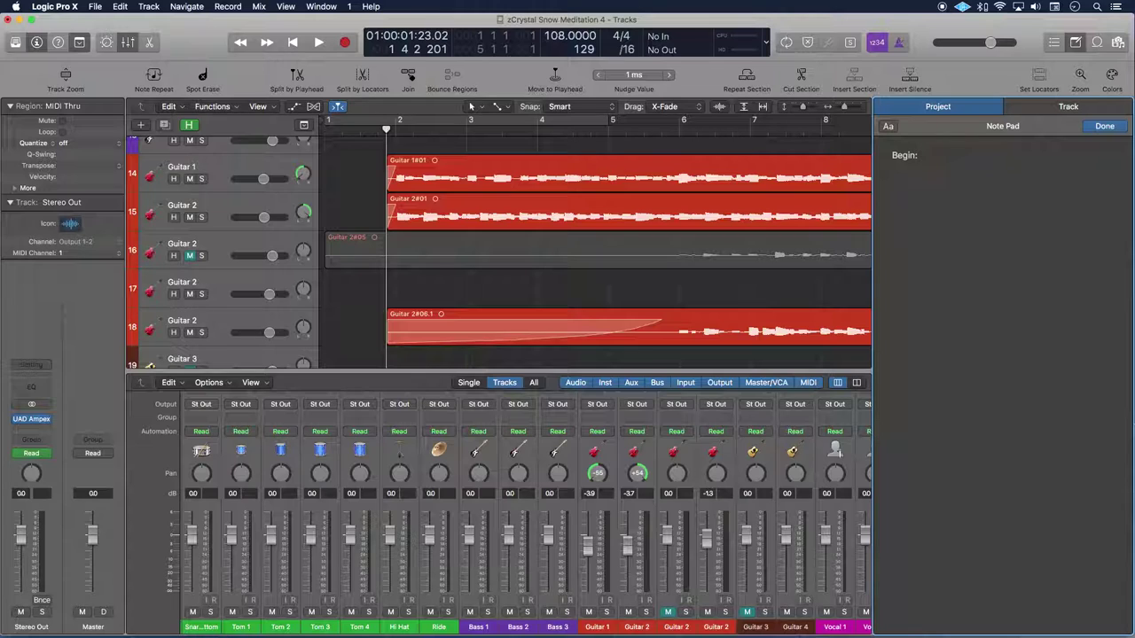
type(": 1 4 2 201")
key("Return")
type("End:")
Step: Place the playhead at the end of the Guitar 1 region, at 90 3 3 1
left_click(400, 116)
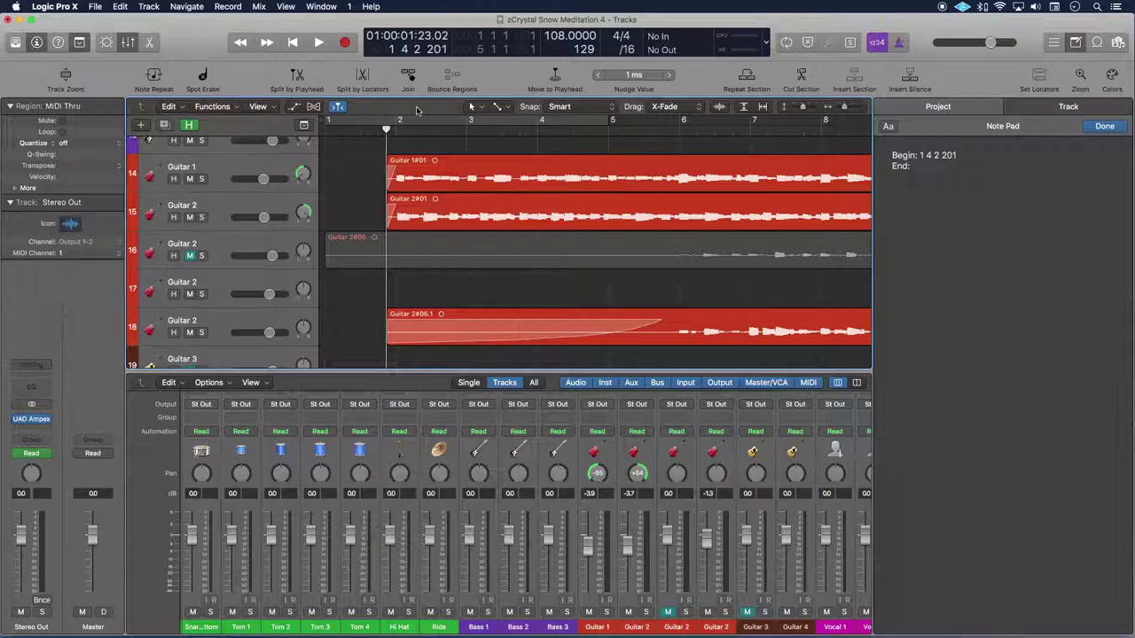
scroll(603, 196, "right", 15)
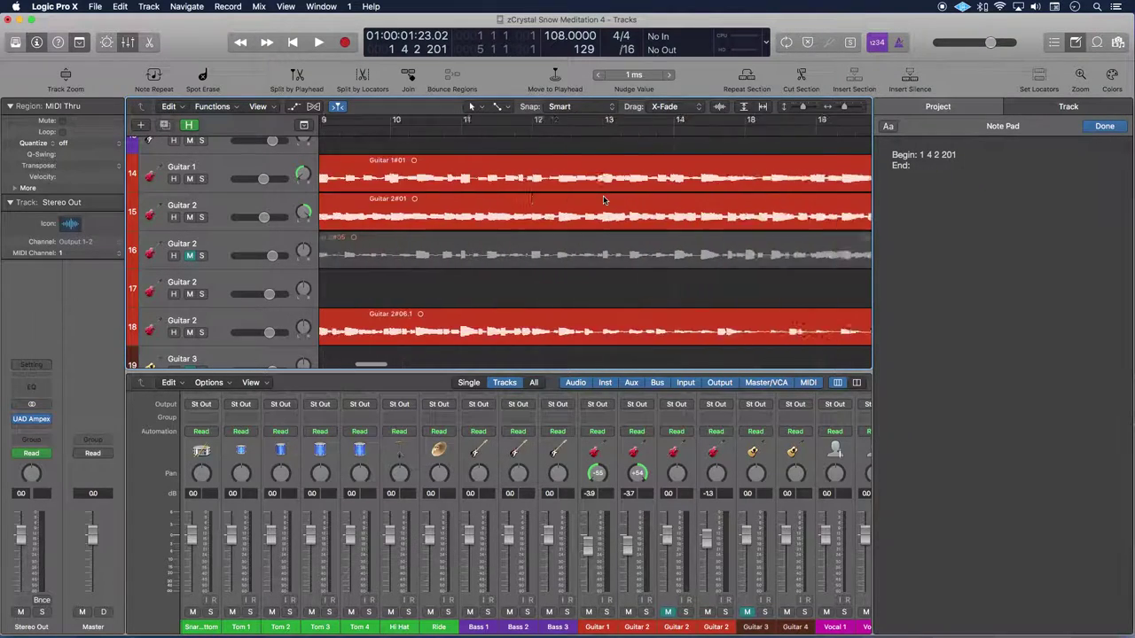
scroll(603, 199, "right", 20)
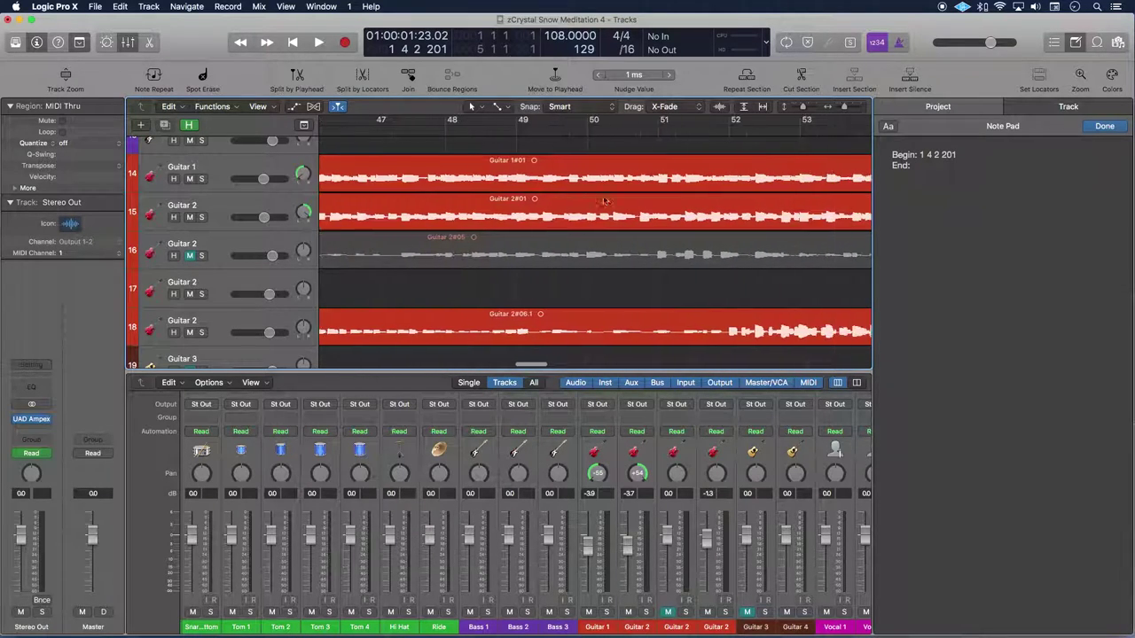
scroll(603, 199, "right", 20)
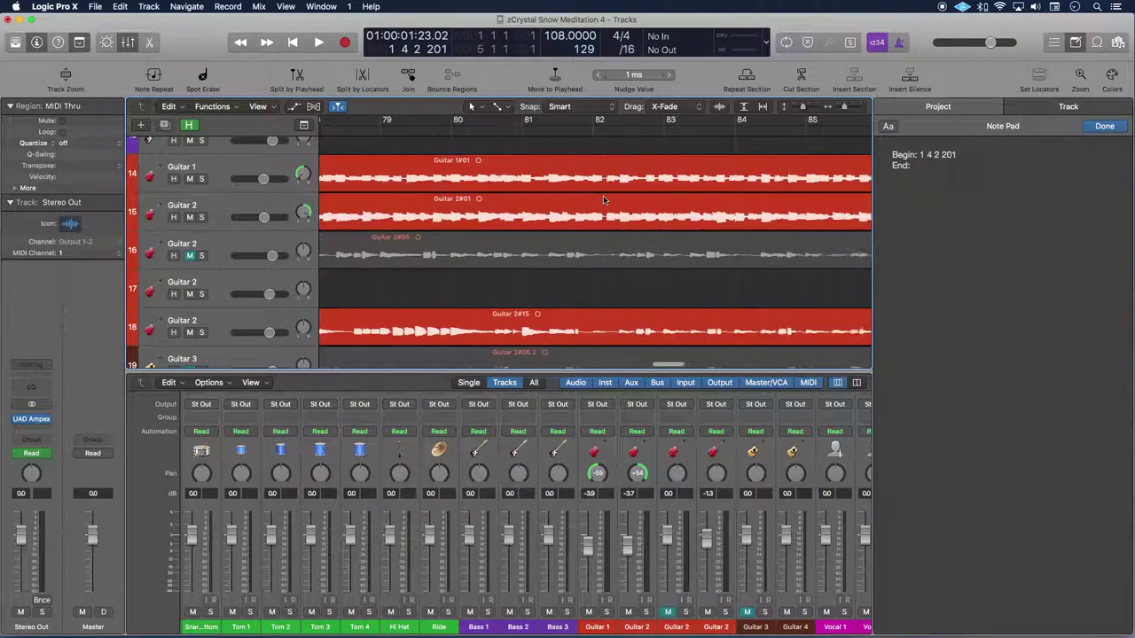
scroll(603, 195, "right", 1)
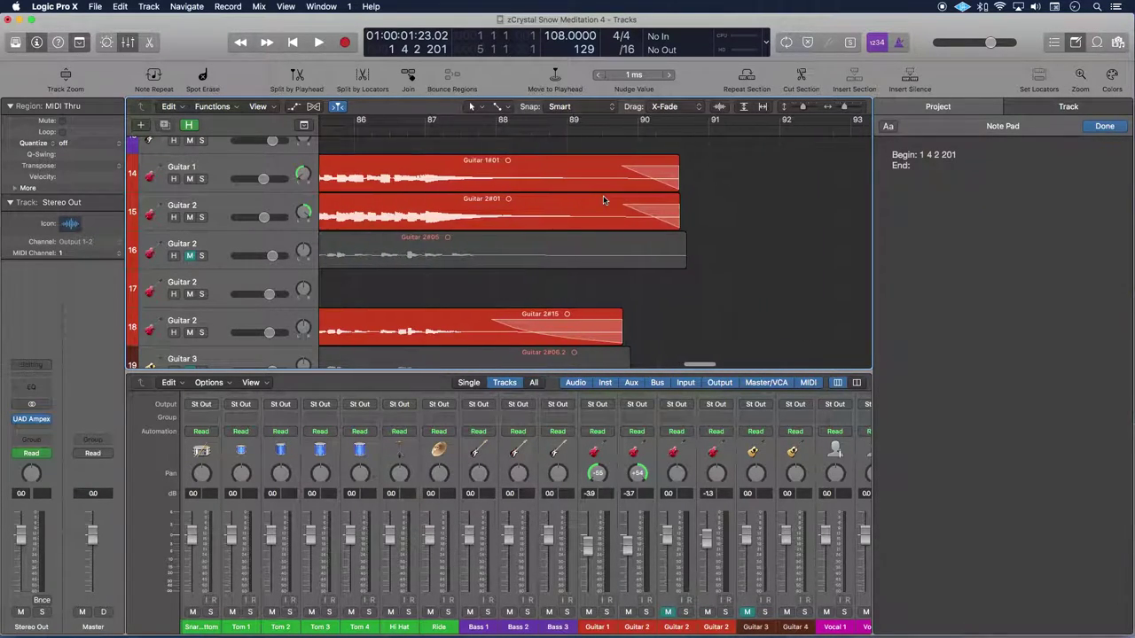
left_click(668, 131)
mouse_move(668, 131)
left_mouse_down()
mouse_move(639, 129)
mouse_move(681, 131)
left_mouse_up()
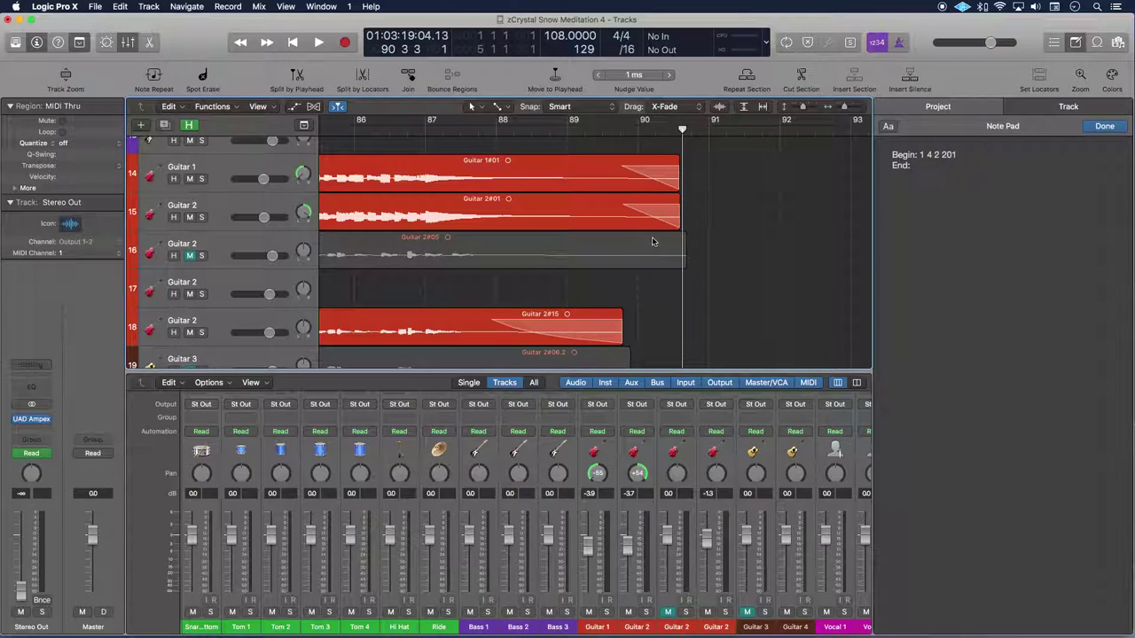
Step: Show the track automation and move the playhead to 90 1 1 1, where the Stereo Out volume fade-out ends
scroll(653, 235, "down", 10)
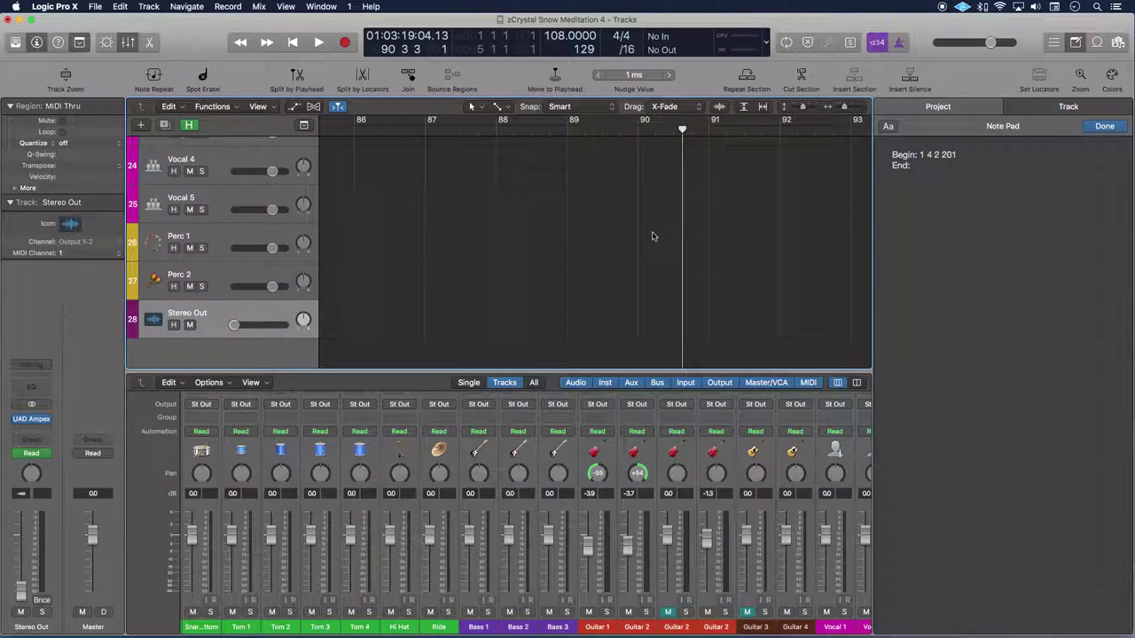
key("a")
left_click_drag(682, 129, 636, 129)
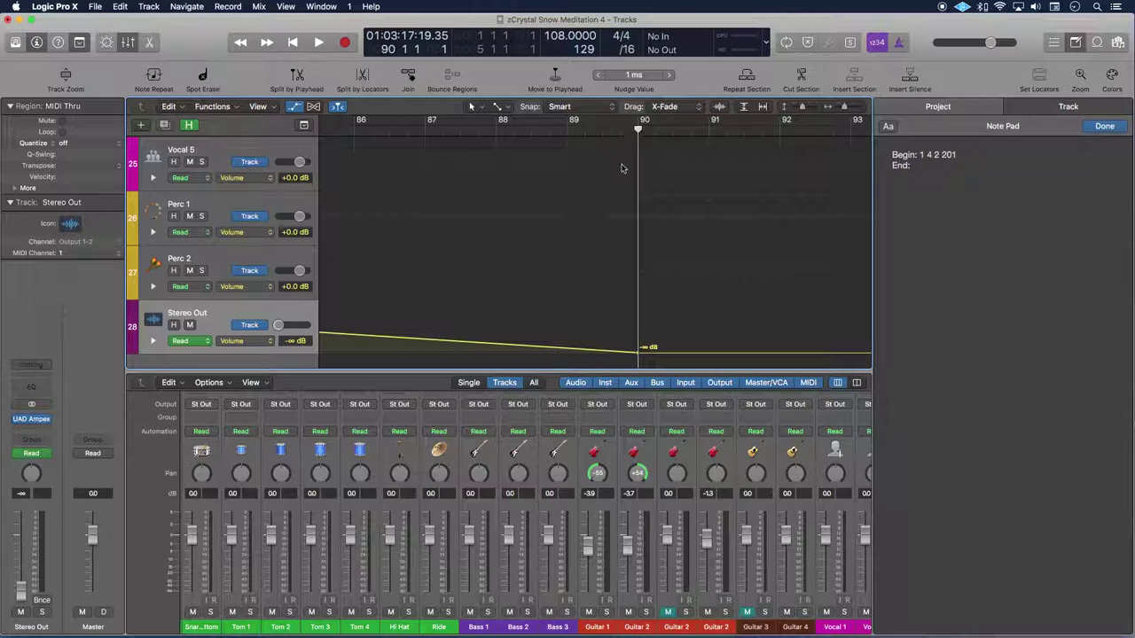
scroll(644, 175, "up", 8)
scroll(644, 174, "up", 5)
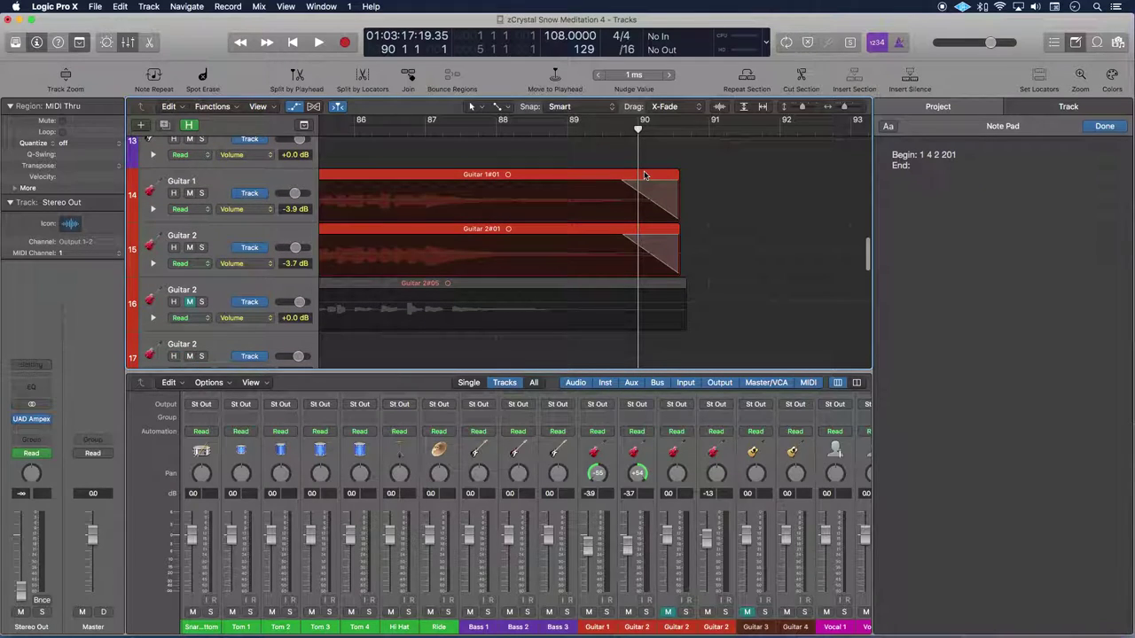
scroll(633, 189, "down", 1)
scroll(633, 189, "down", 4)
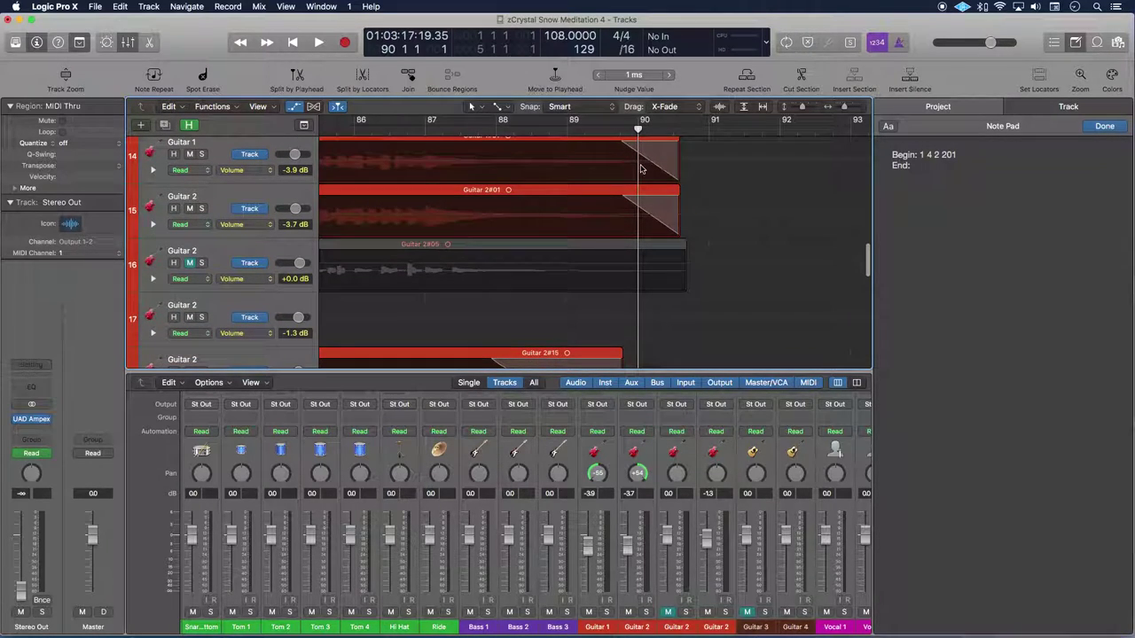
scroll(636, 197, "down", 8)
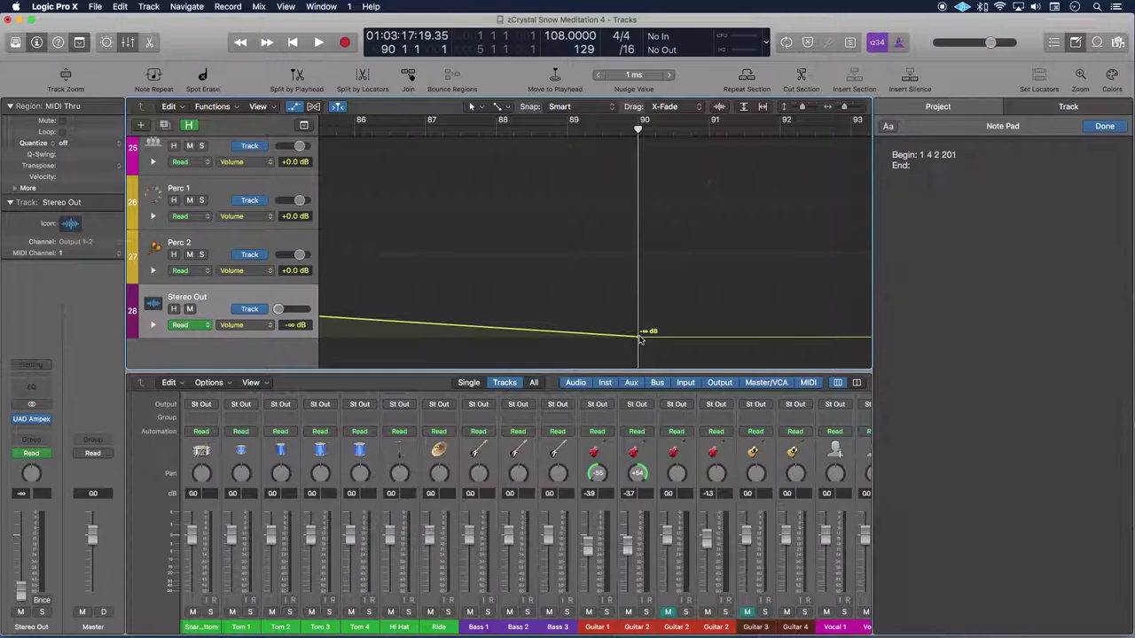
Step: Add 90 1 1 1 as the End position in the project note
left_click(918, 165)
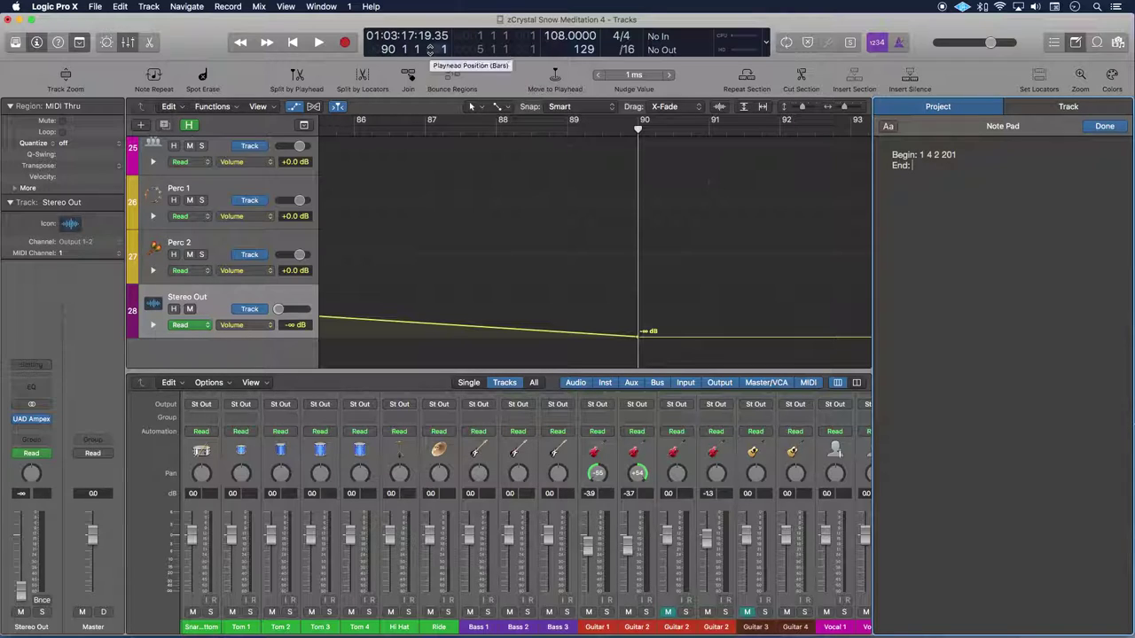
type("90 1")
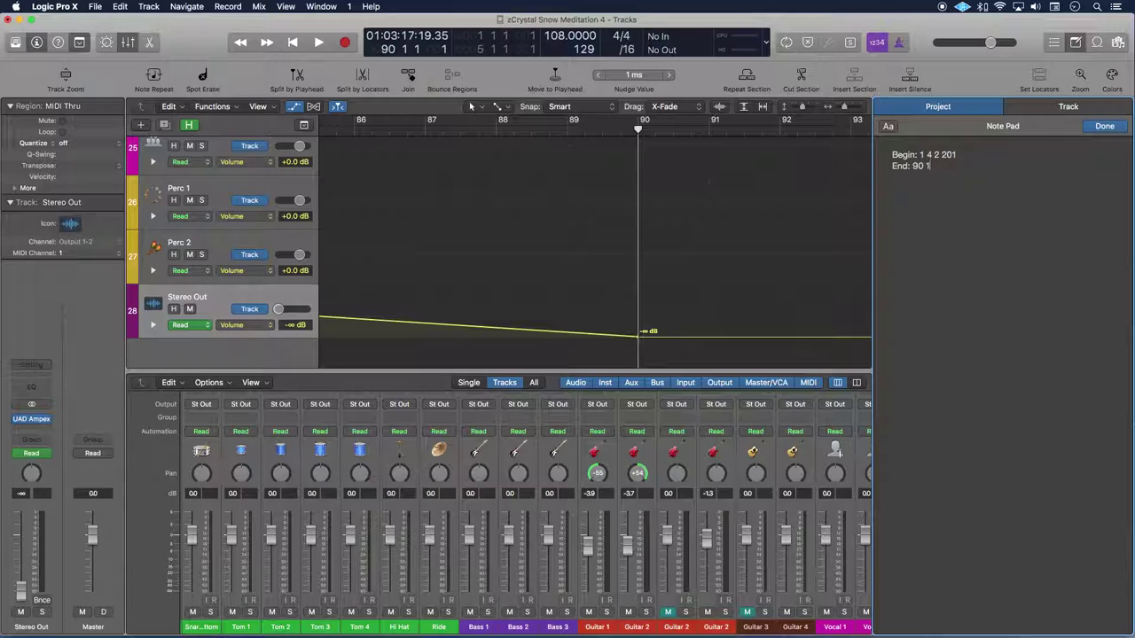
type(" 1 1")
Step: Hide the track automation and return the playhead to the project start beside the guitar tracks
left_click(406, 107)
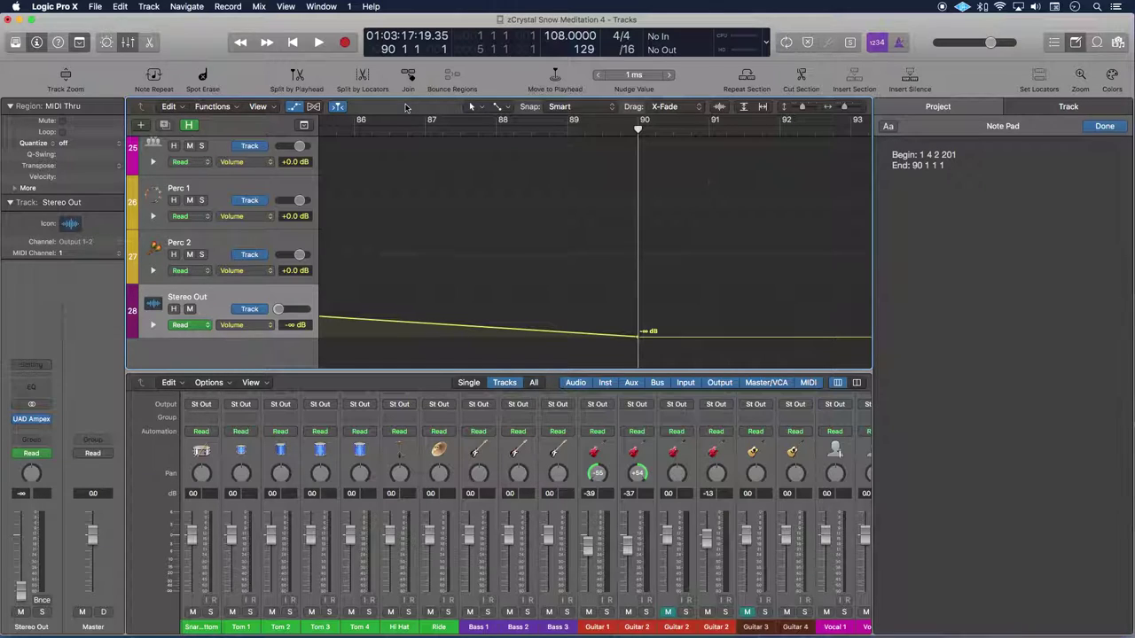
key("a")
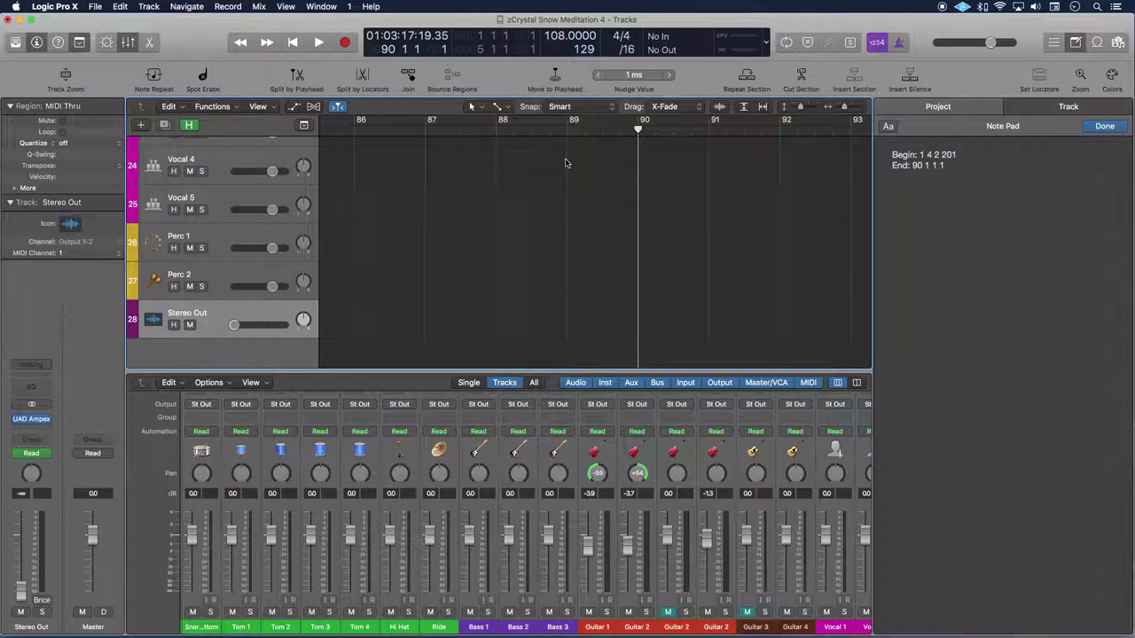
scroll(565, 162, "up", 3)
key("Return")
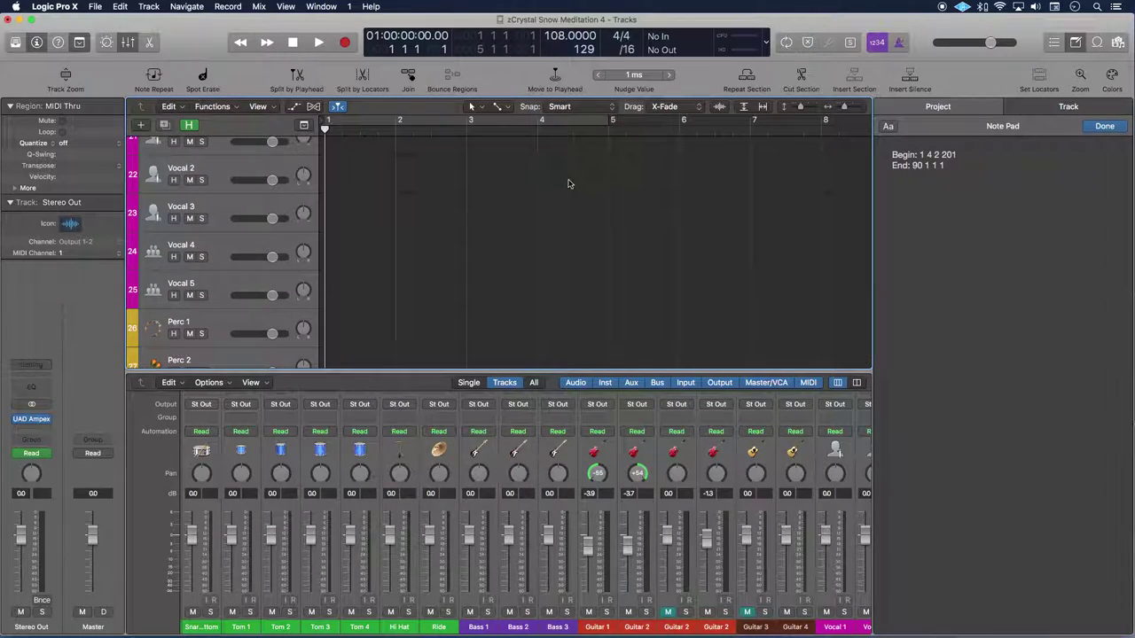
scroll(565, 168, "up", 5)
scroll(569, 184, "down", 1)
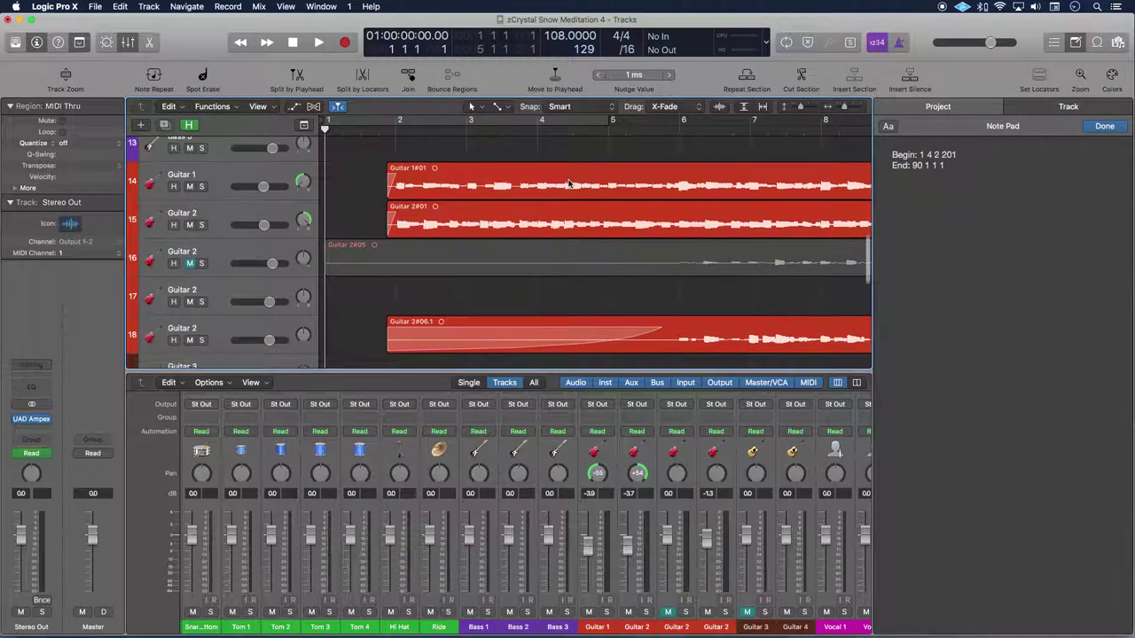
scroll(569, 183, "left", 2)
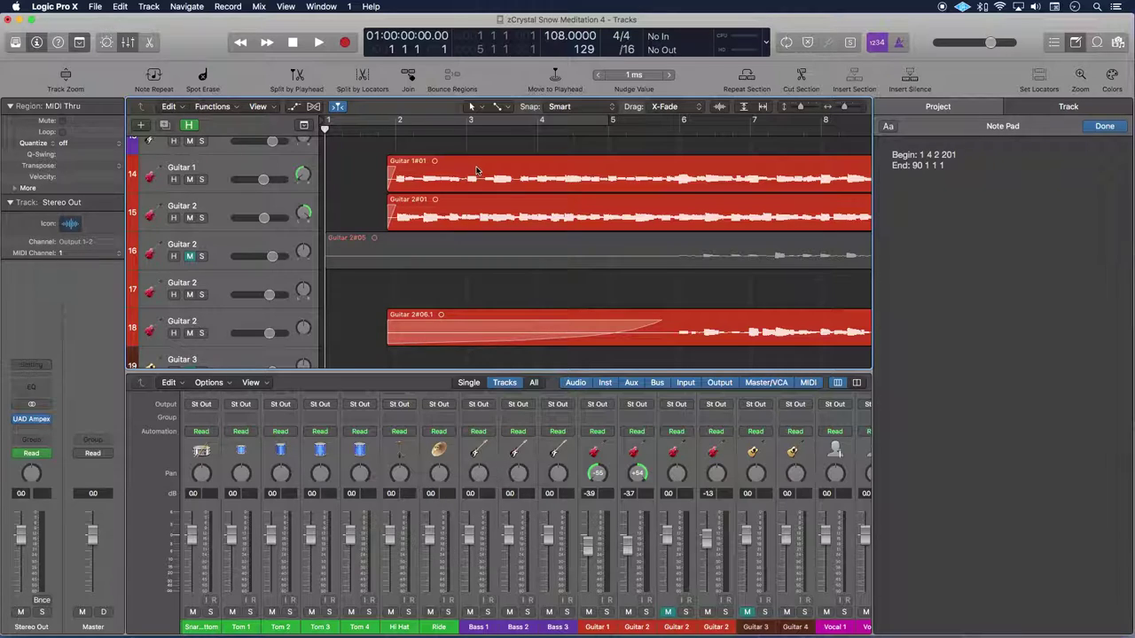
Step: Finish editing the project note and return focus to the Tracks area
left_click(1104, 127)
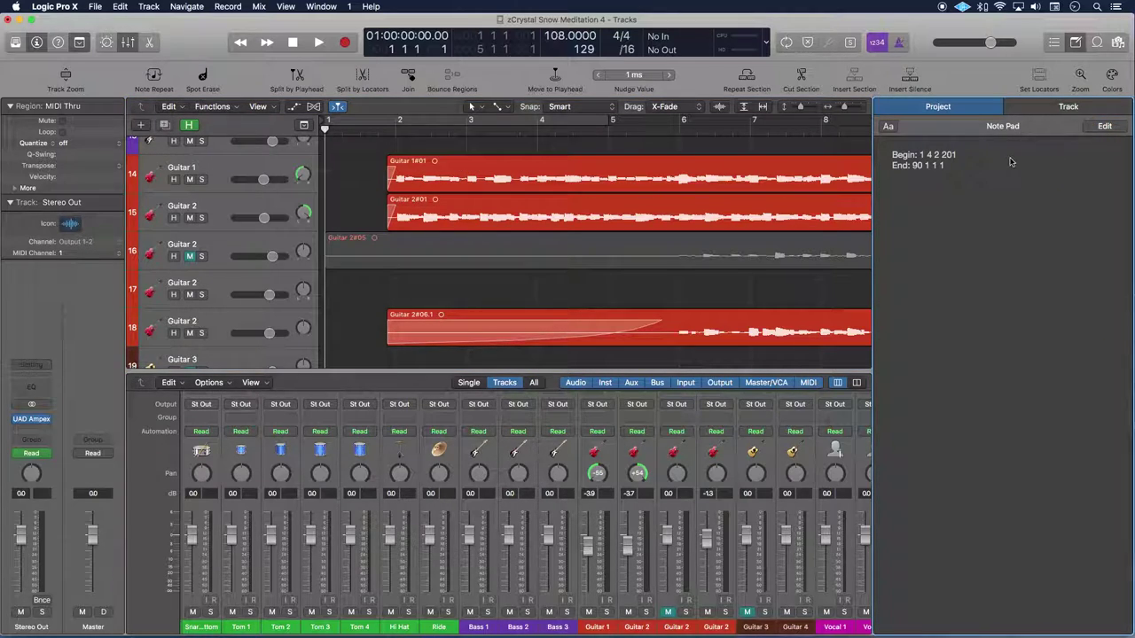
left_click(402, 111)
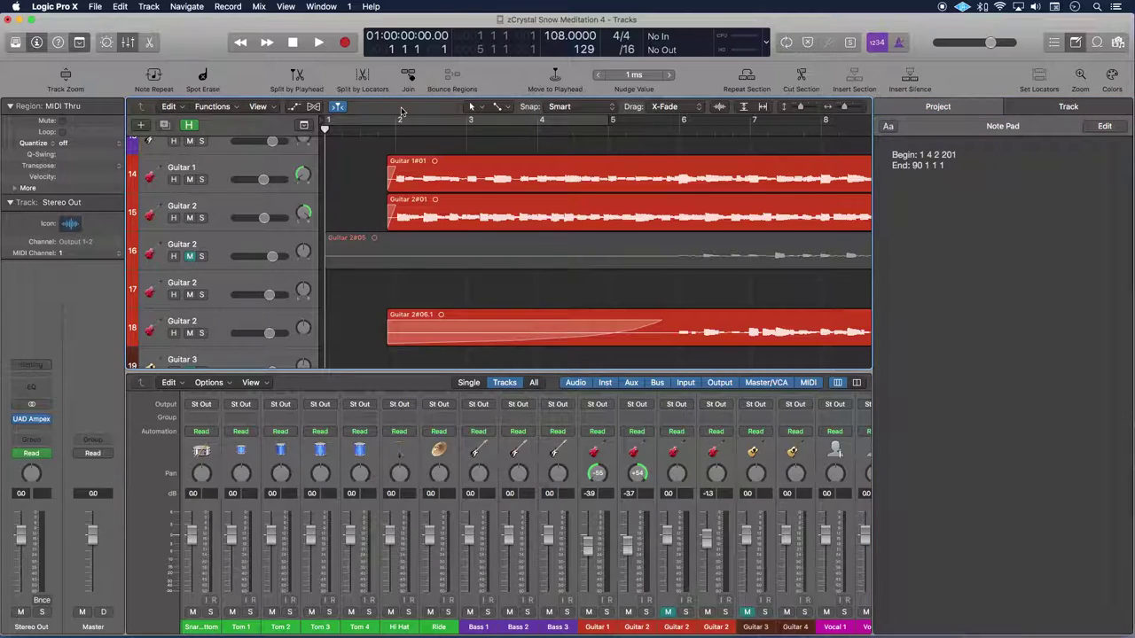
left_click(339, 106)
left_click(339, 106)
Step: Open the project bounce settings and display the MP3 options, keeping the stereo bit rate at 320 kbps
key("super+b")
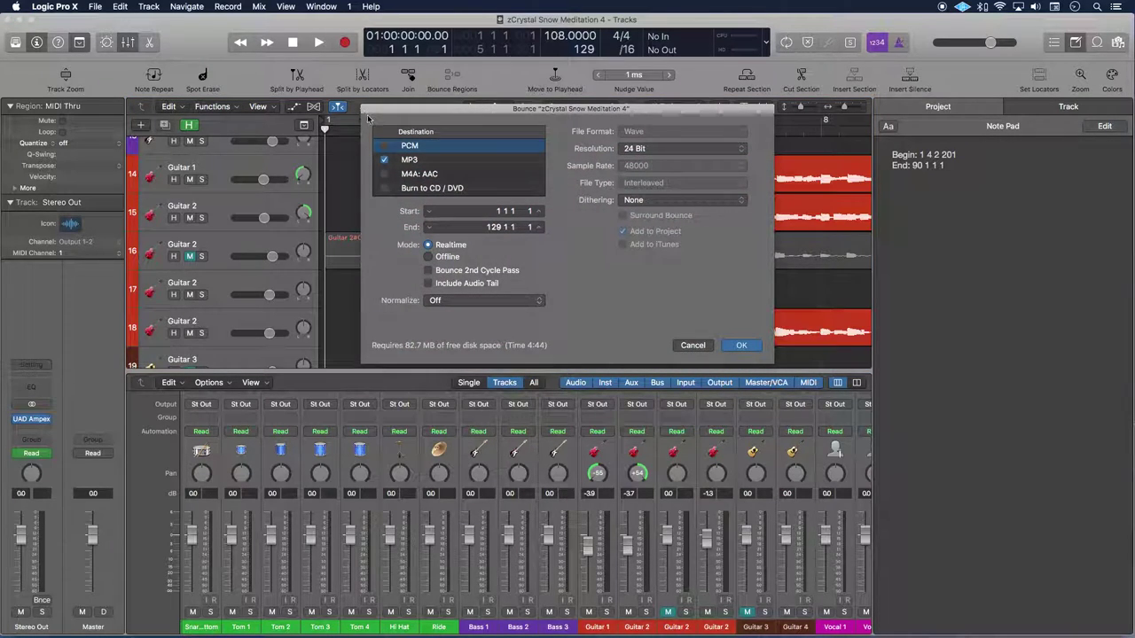
left_click(431, 160)
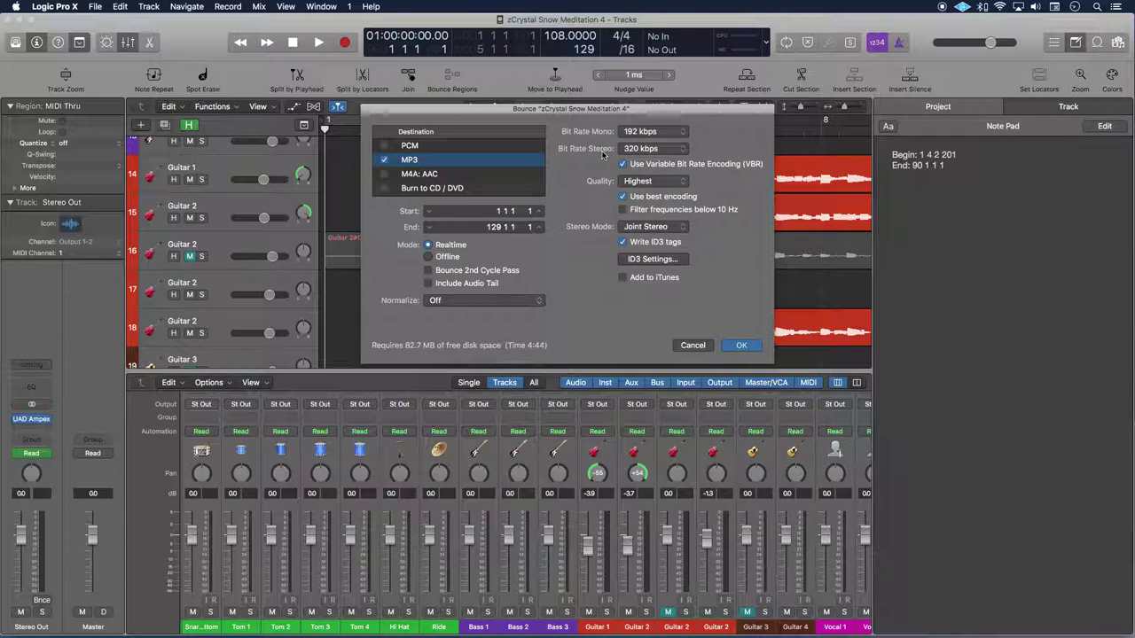
left_click(642, 150)
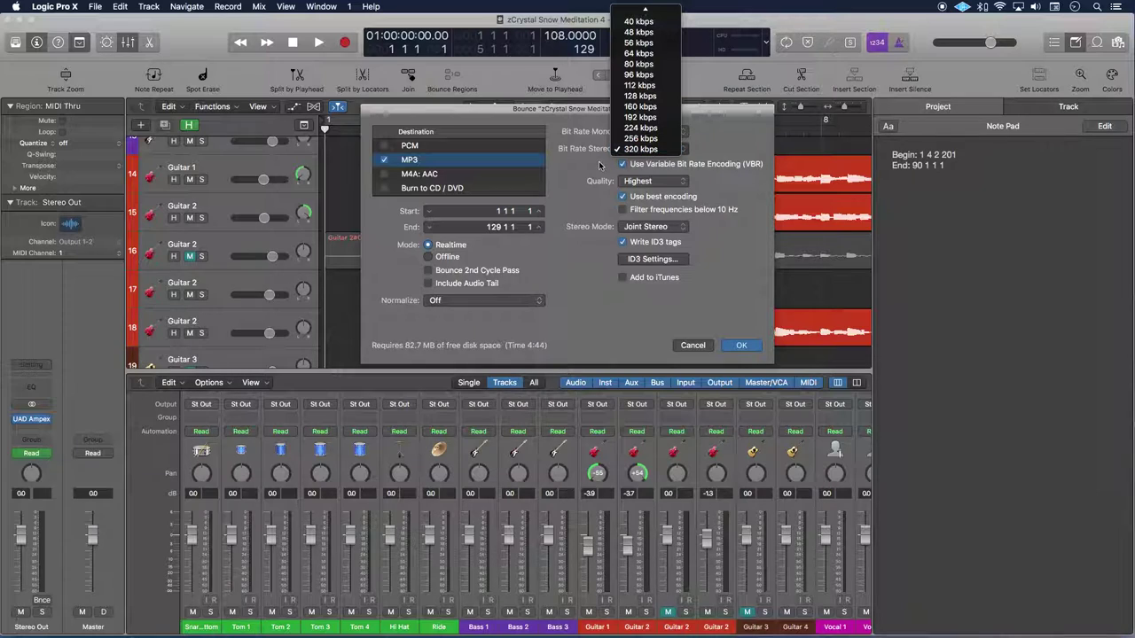
left_click(592, 156)
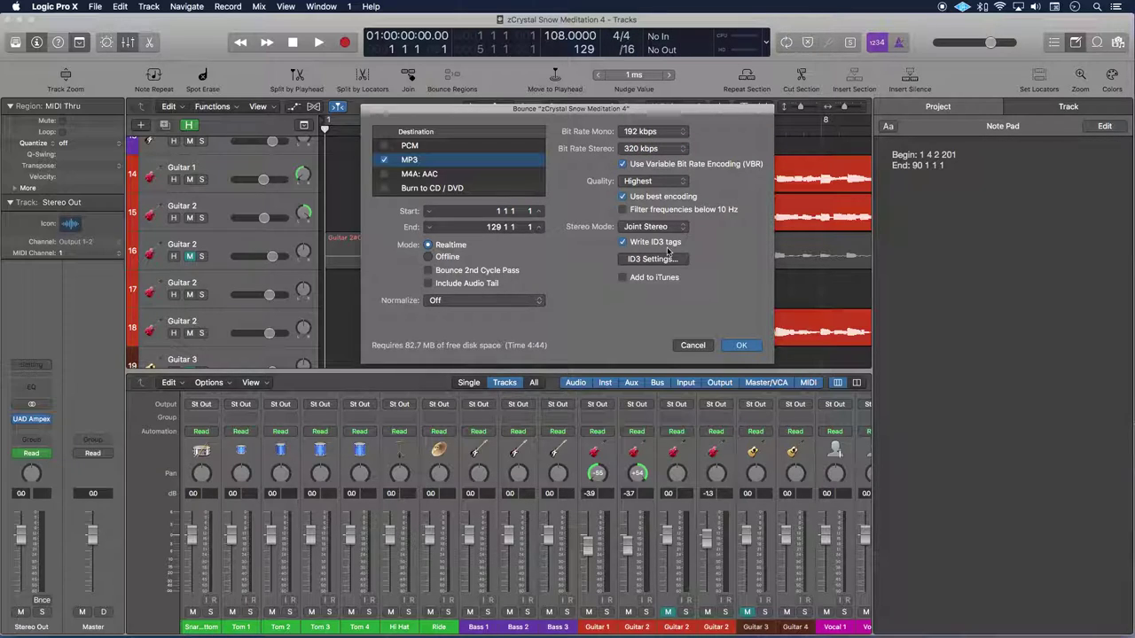
Step: Set the bounce range to start at 1 4 2 201 and end at 90 1 1 1
double_click(499, 211)
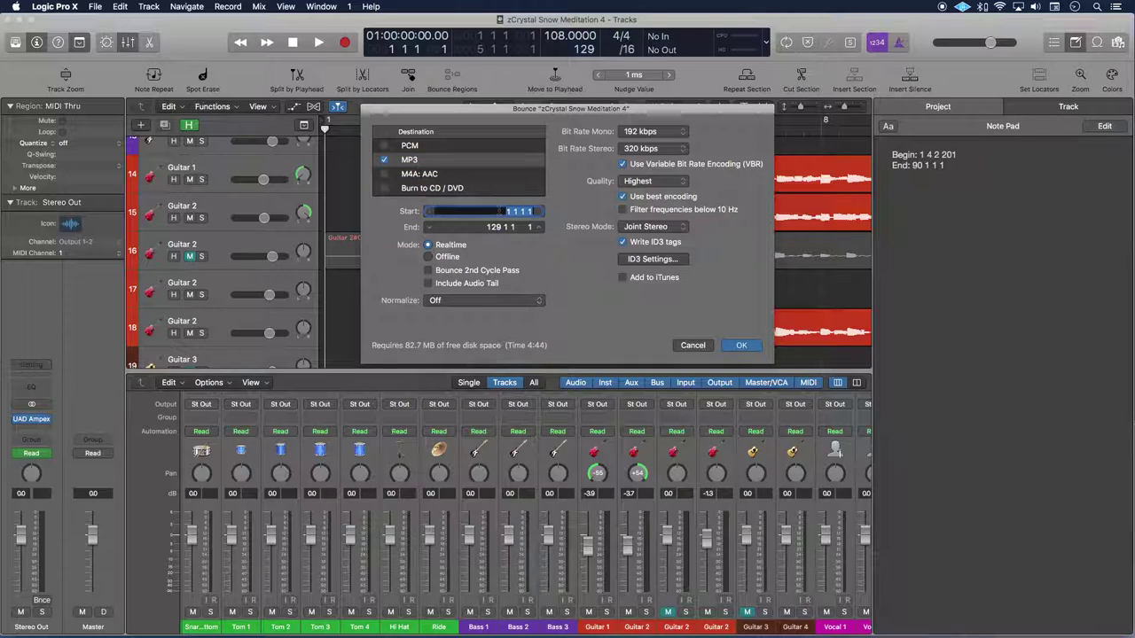
type("1 4 2 201")
key("Tab")
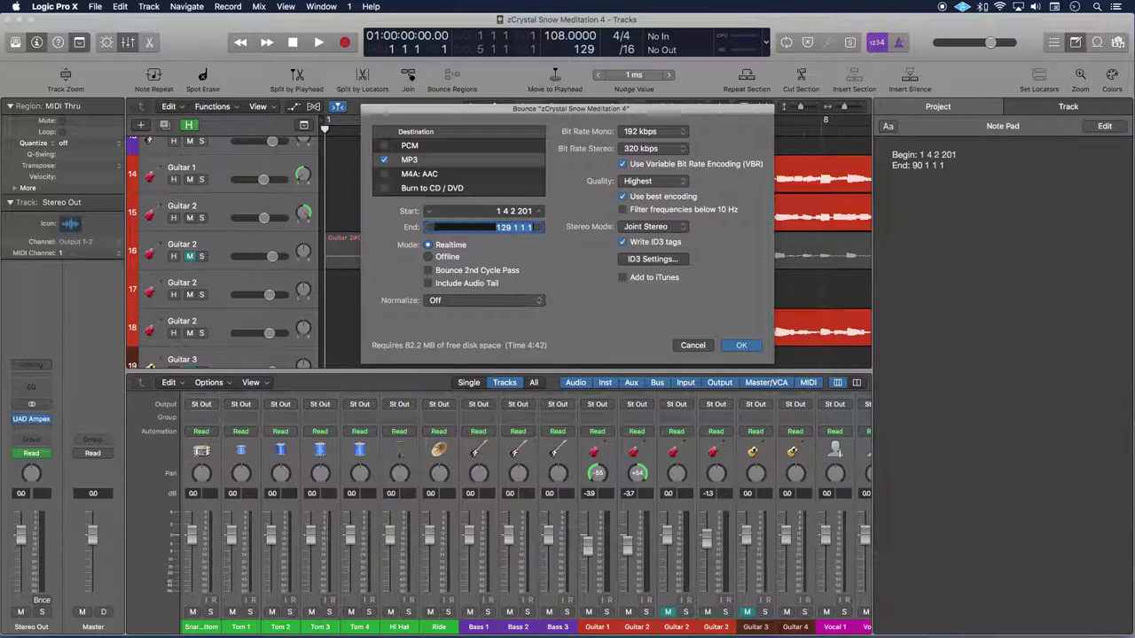
type("90 1 1 1")
Step: Confirm the bounce settings and bounce the file as "zCrystal Snow Meditation 4" into the zCrystal Snow Meditations folder
left_click(743, 346)
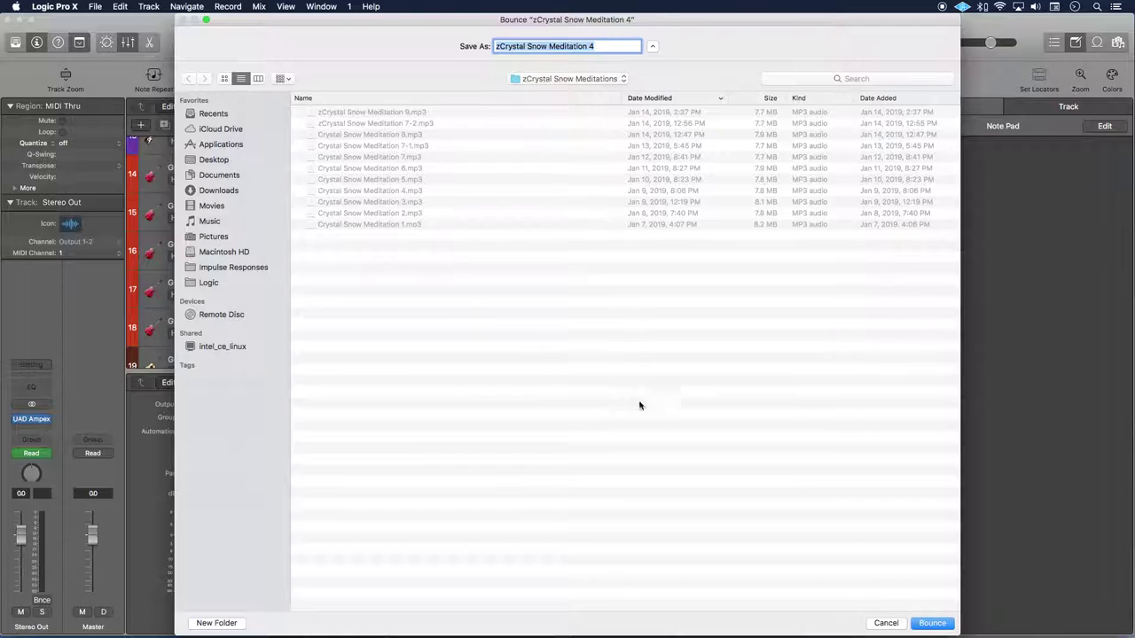
left_click(931, 623)
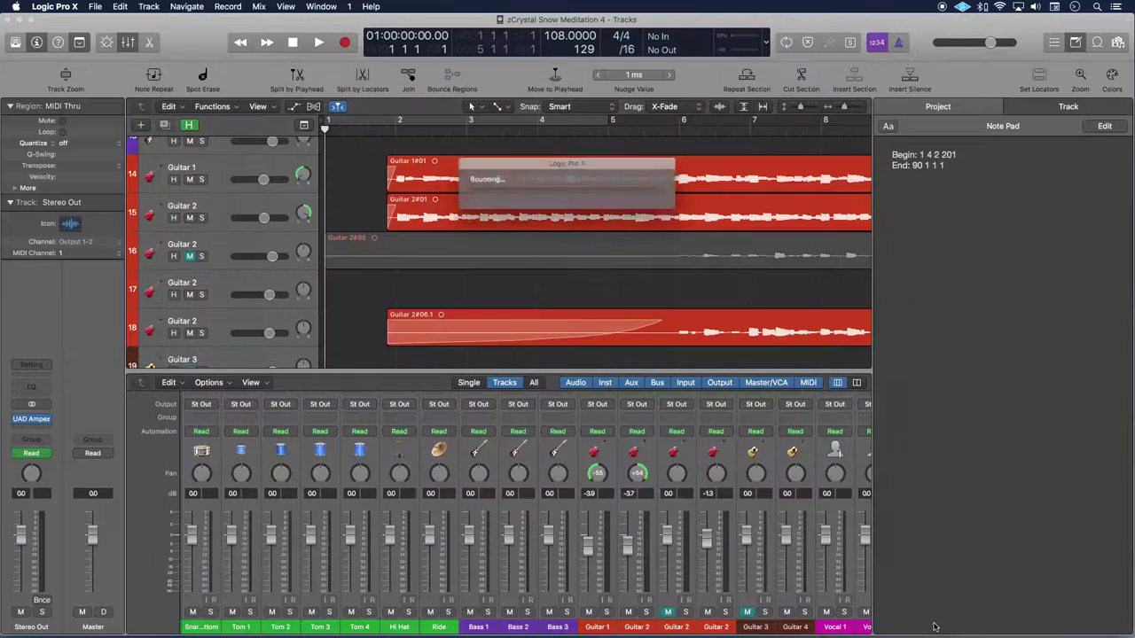